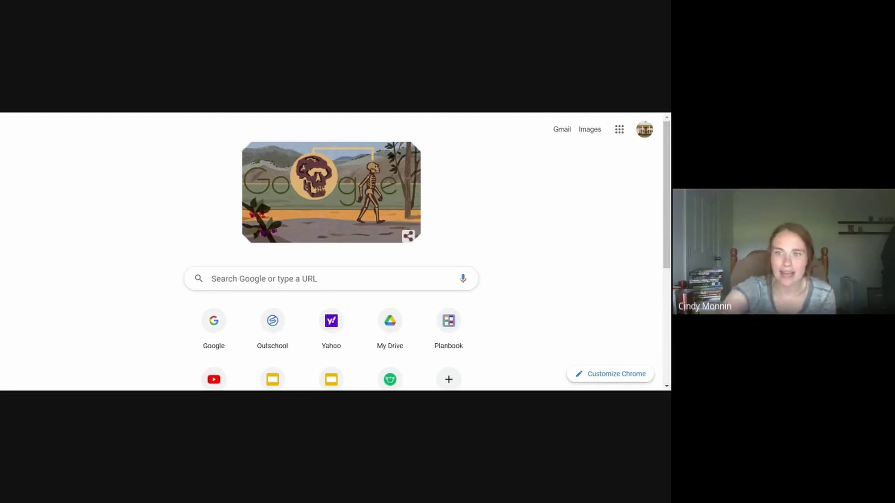
Go to My Drive in Google Drive and show the New menu for creating files.
{"action": "left_click", "coordinate": [619, 130]}
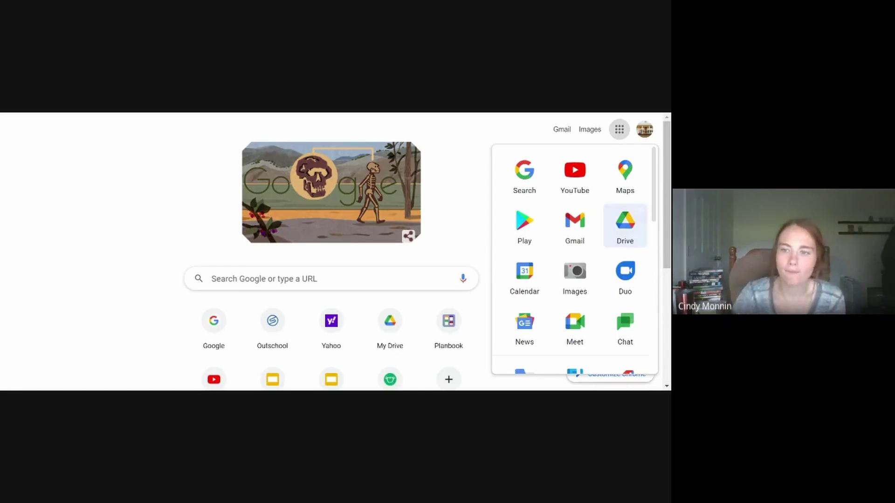
{"action": "left_click", "coordinate": [625, 226]}
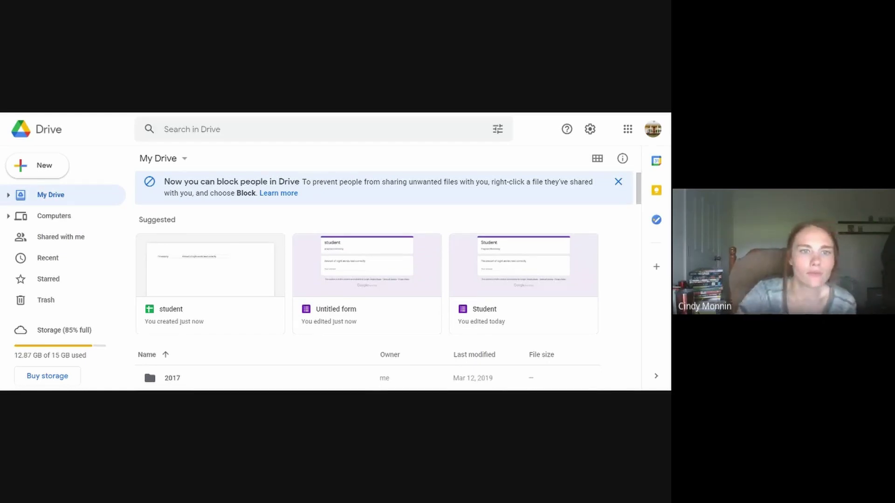
{"action": "left_click", "coordinate": [37, 165]}
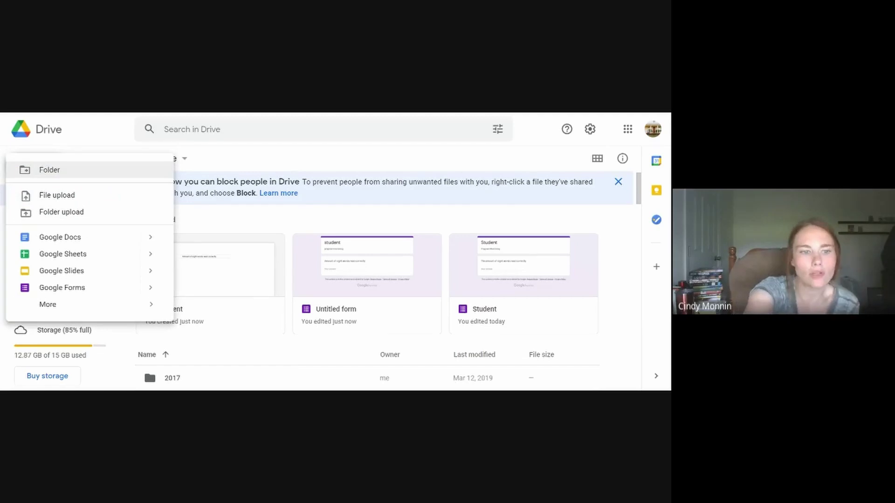
Create a new blank Google Form titled 'Student'.
{"action": "key", "text": "Escape"}
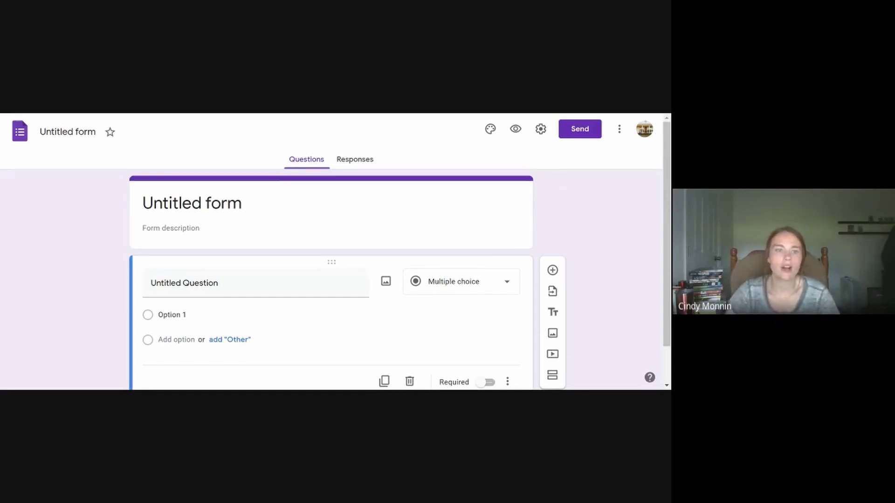
{"action": "left_click", "coordinate": [196, 203]}
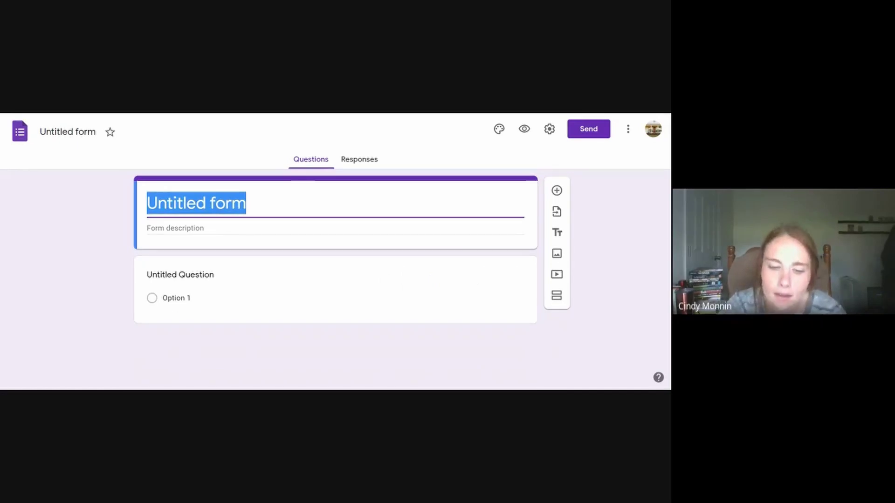
{"action": "type", "text": "Student"}
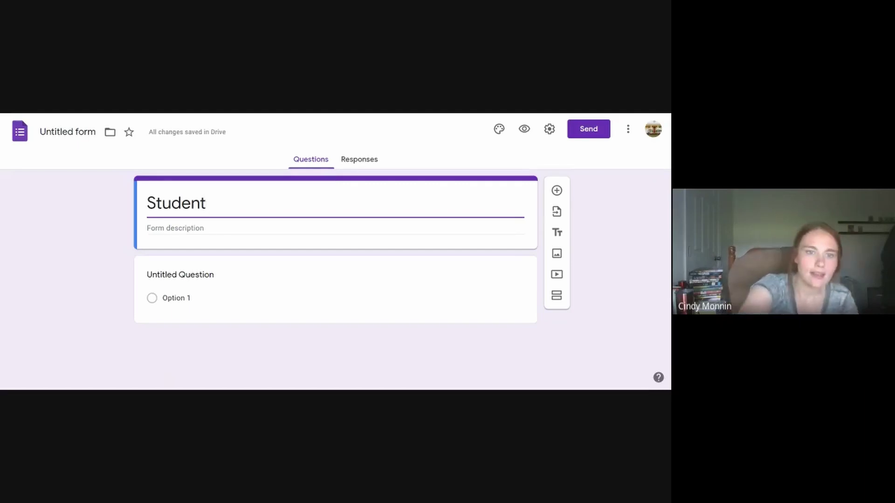
{"action": "left_click", "coordinate": [147, 227]}
{"action": "left_click", "coordinate": [56, 132]}
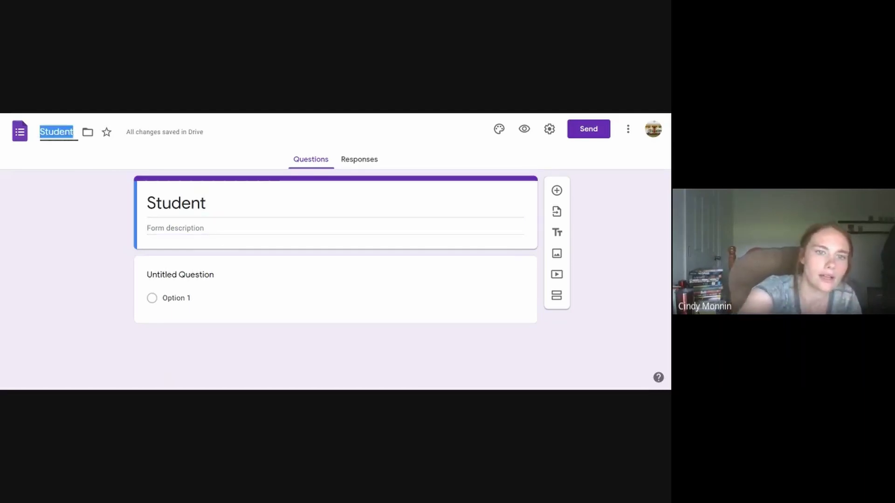
Add the form description 'Progress Monitoring', correcting the misspelled 'Montioring'.
{"action": "left_click", "coordinate": [148, 228]}
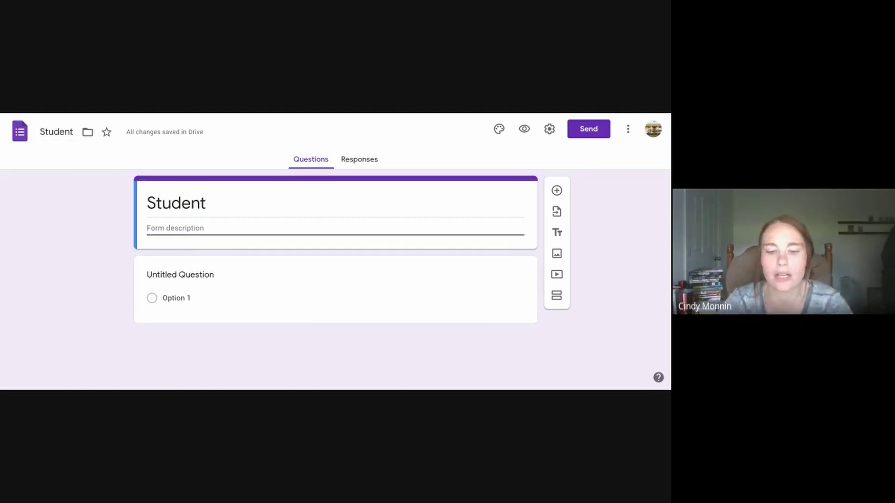
{"action": "type", "text": "Progress "}
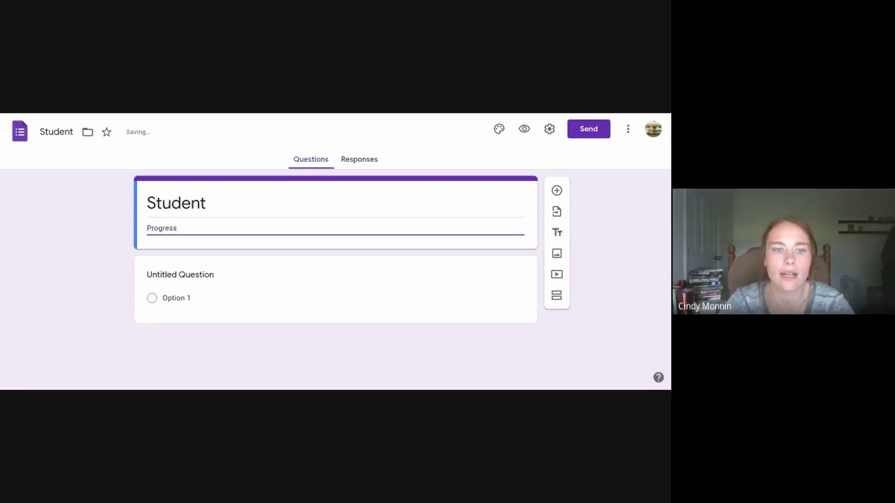
{"action": "type", "text": "Montioring"}
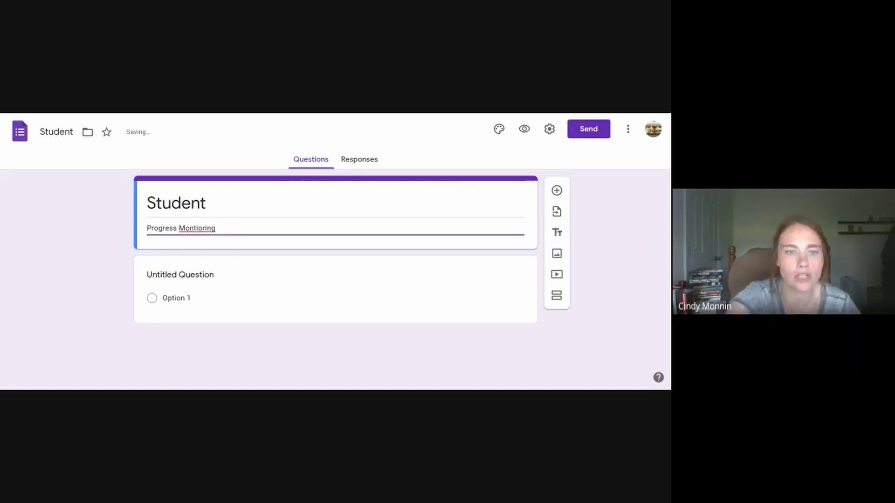
{"action": "left_click", "coordinate": [205, 228]}
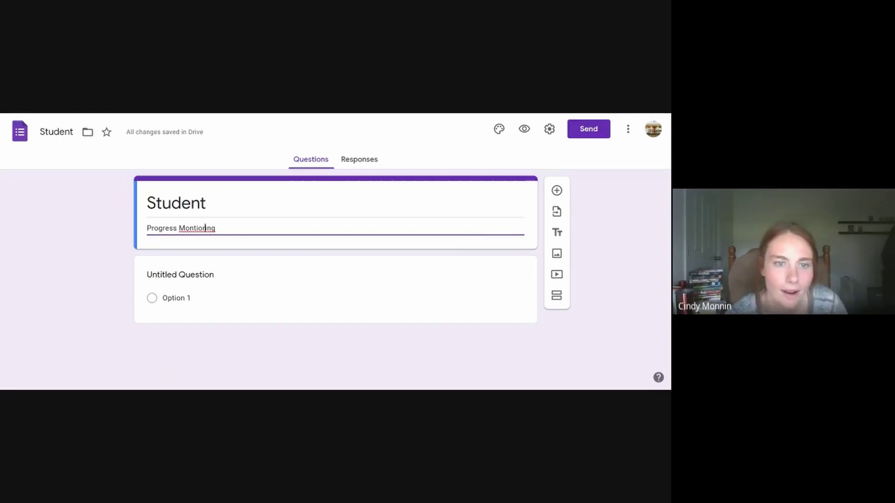
{"action": "double_click", "coordinate": [205, 227]}
{"action": "type", "text": "Monitoring"}
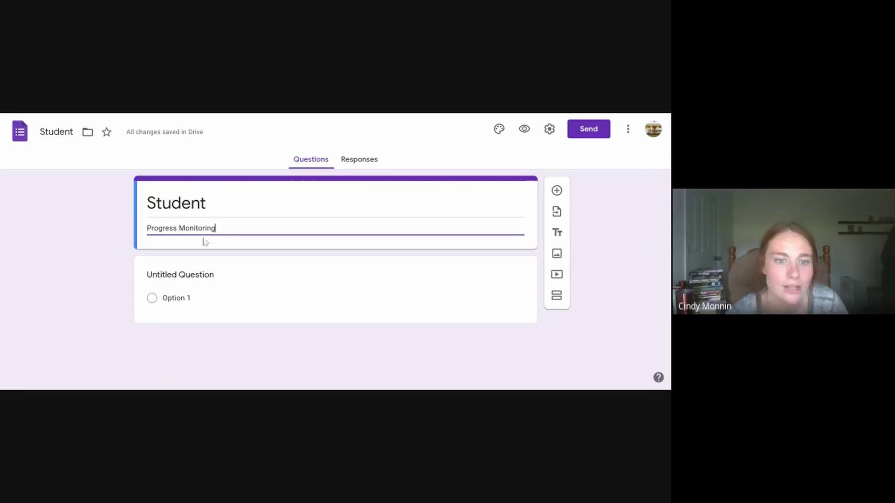
{"action": "left_click", "coordinate": [222, 286]}
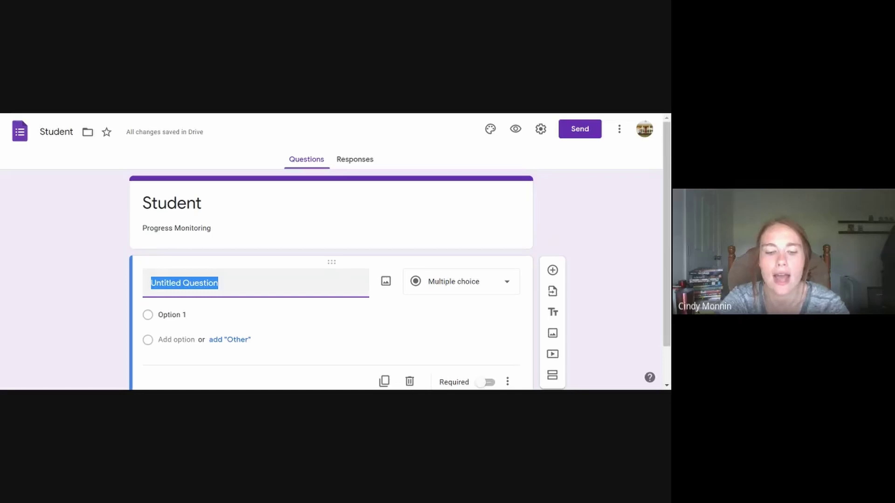
Set the first question to 'How many sight words were read correctly.' as a Short answer.
{"action": "type", "text": "How "}
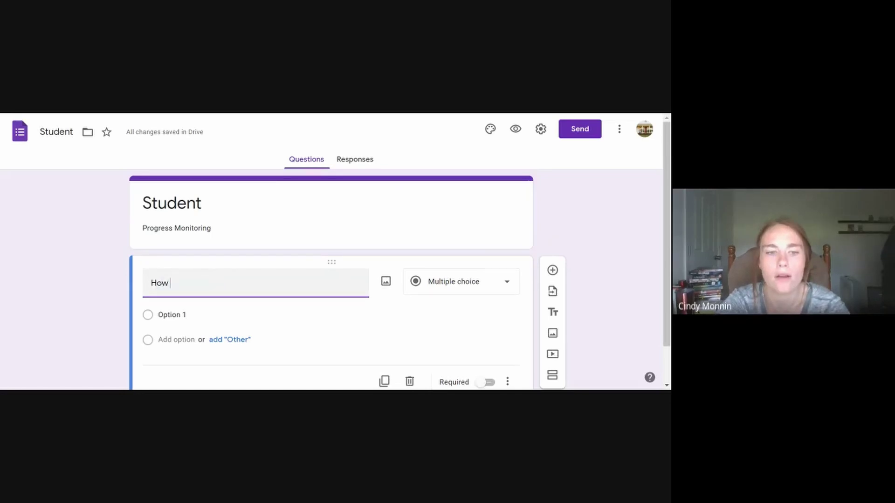
{"action": "type", "text": "many sigh"}
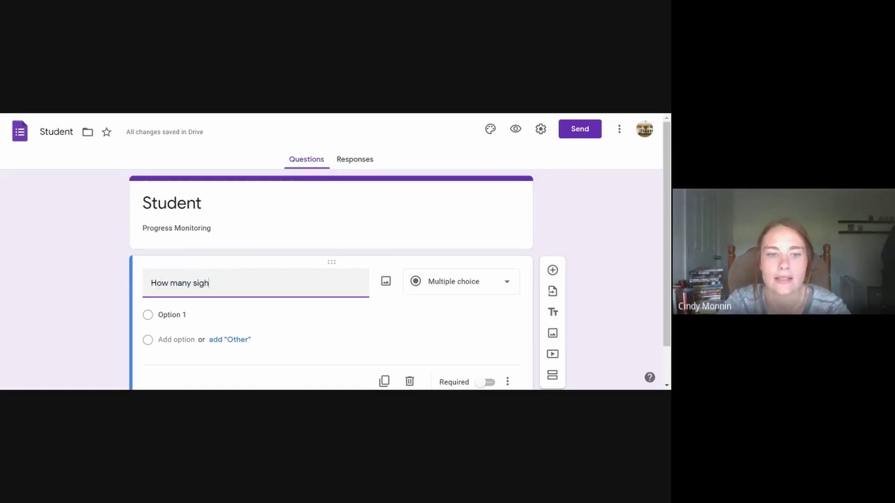
{"action": "type", "text": "t words w"}
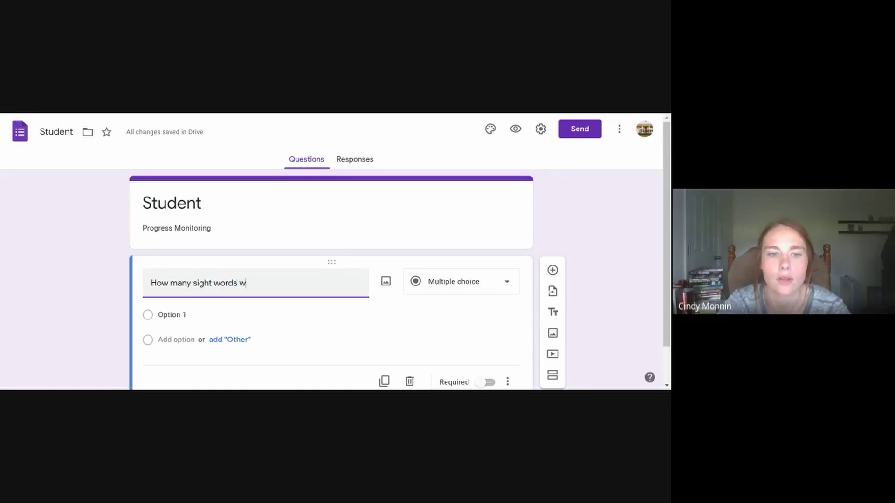
{"action": "type", "text": "ere read co"}
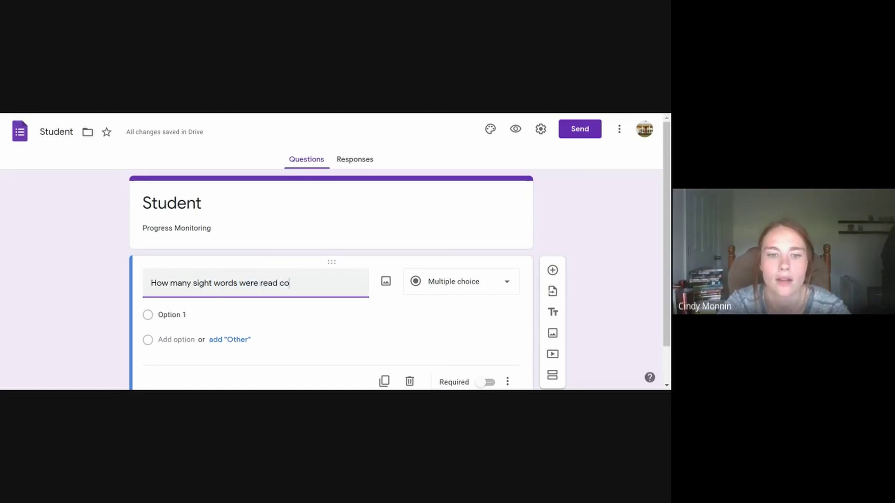
{"action": "type", "text": "rrectly"}
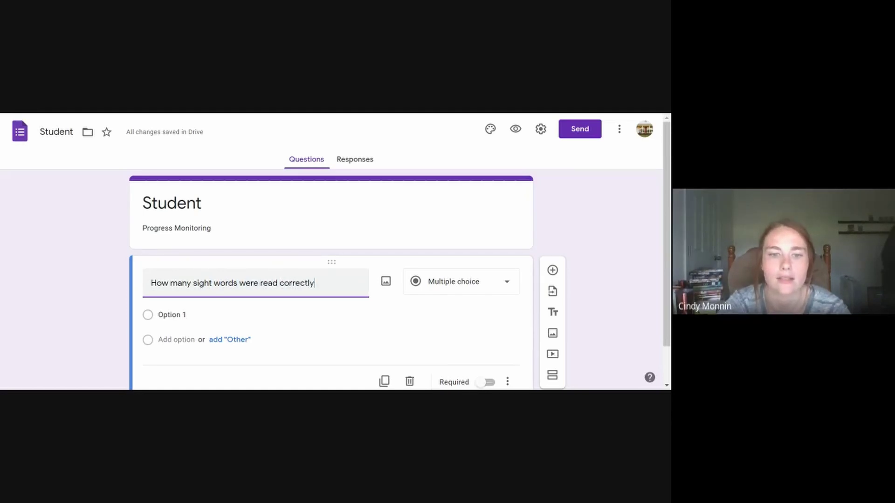
{"action": "type", "text": "."}
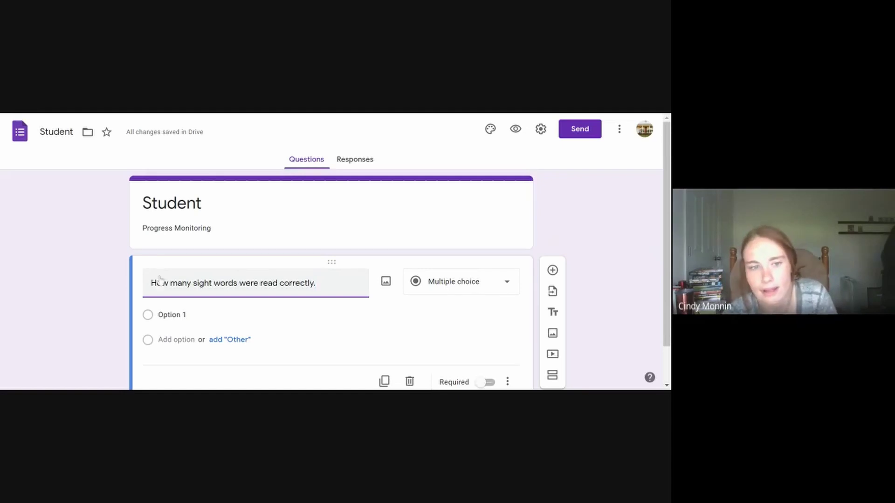
{"action": "left_click", "coordinate": [461, 285]}
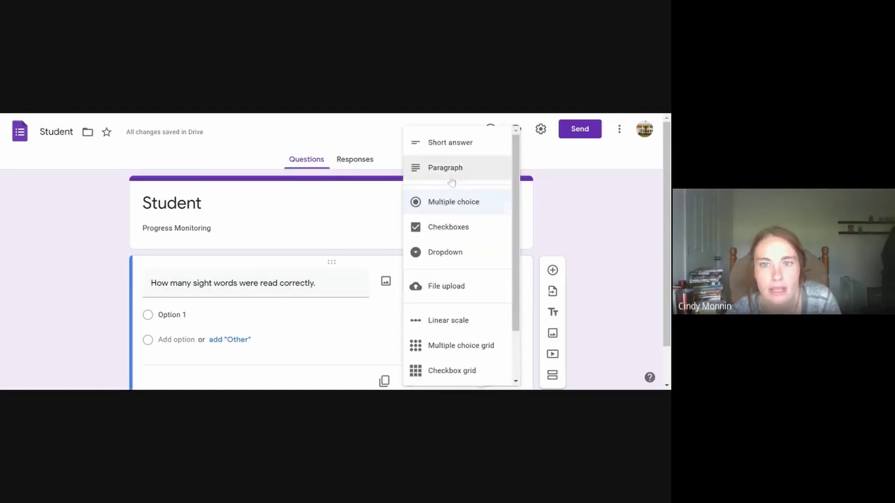
{"action": "left_click", "coordinate": [464, 150]}
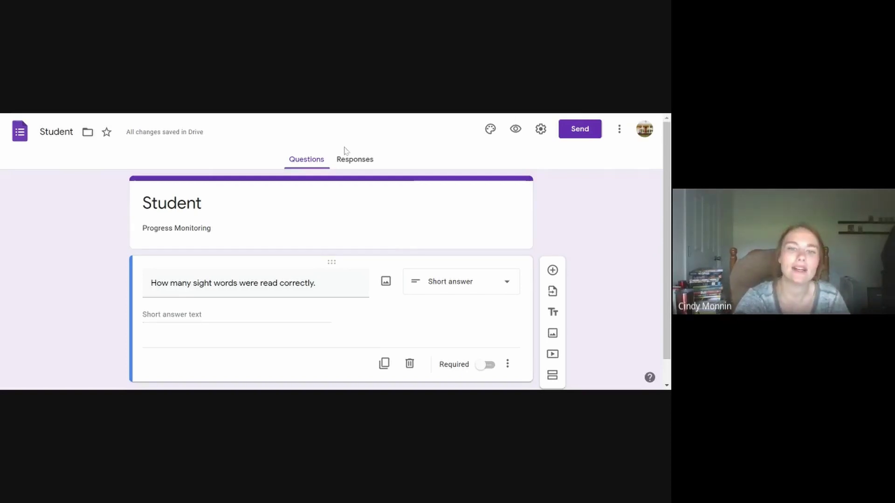
{"action": "left_click", "coordinate": [346, 166]}
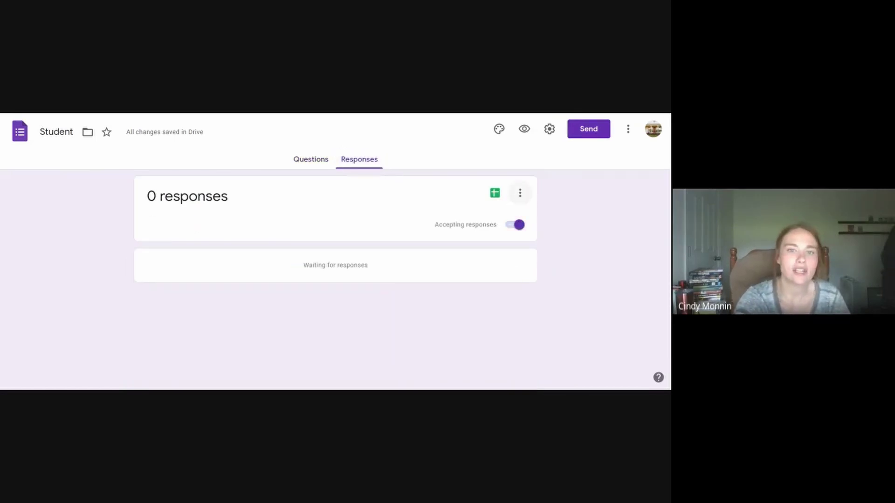
Send form responses to a new linked spreadsheet named 'Student'.
{"action": "left_click", "coordinate": [520, 194]}
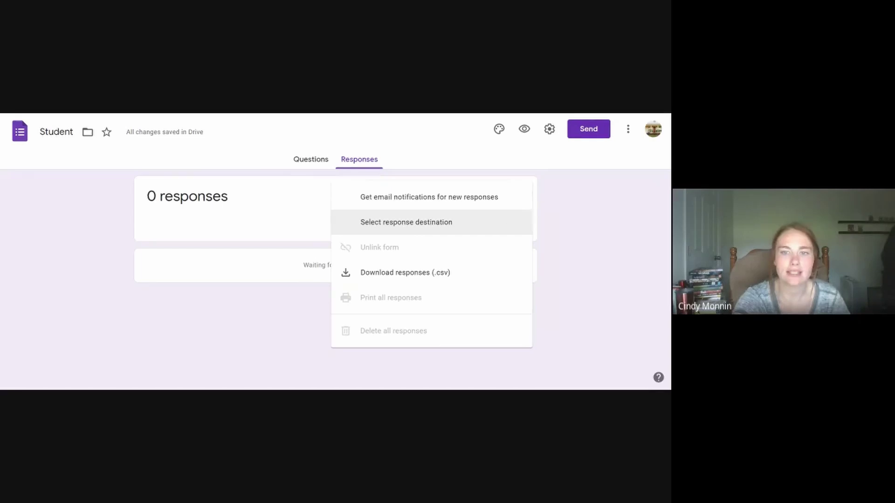
{"action": "left_click", "coordinate": [512, 222]}
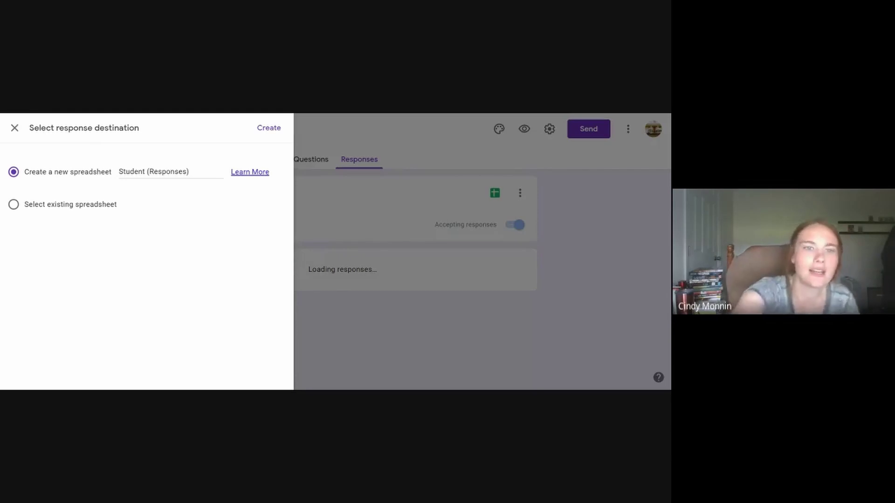
{"action": "left_click", "coordinate": [189, 171]}
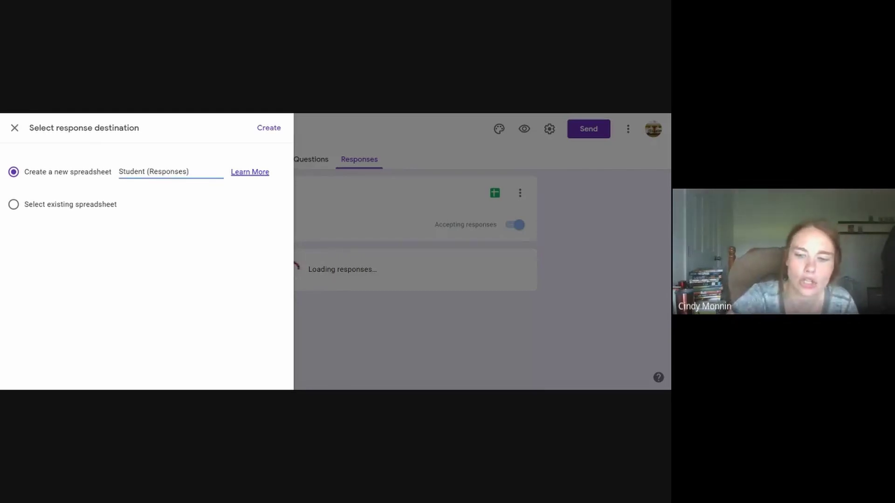
{"action": "key", "text": "BackSpace"}
{"action": "key", "text": "BackSpace"}
{"action": "key", "text": "BackSpace"}
{"action": "key", "text": "BackSpace"}
{"action": "key", "text": "BackSpace"}
{"action": "key", "text": "BackSpace"}
{"action": "key", "text": "BackSpace"}
{"action": "key", "text": "BackSpace"}
{"action": "key", "text": "BackSpace"}
{"action": "key", "text": "BackSpace"}
{"action": "key", "text": "BackSpace"}
{"action": "key", "text": "BackSpace"}
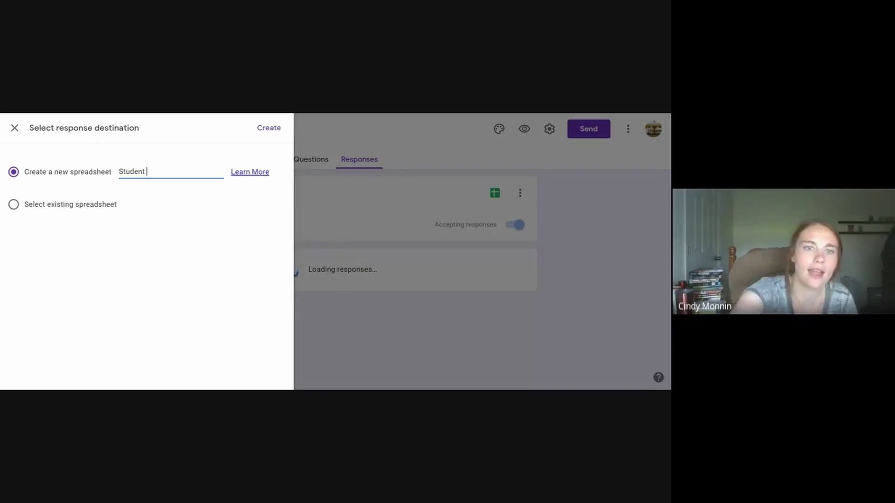
{"action": "key", "text": "Return"}
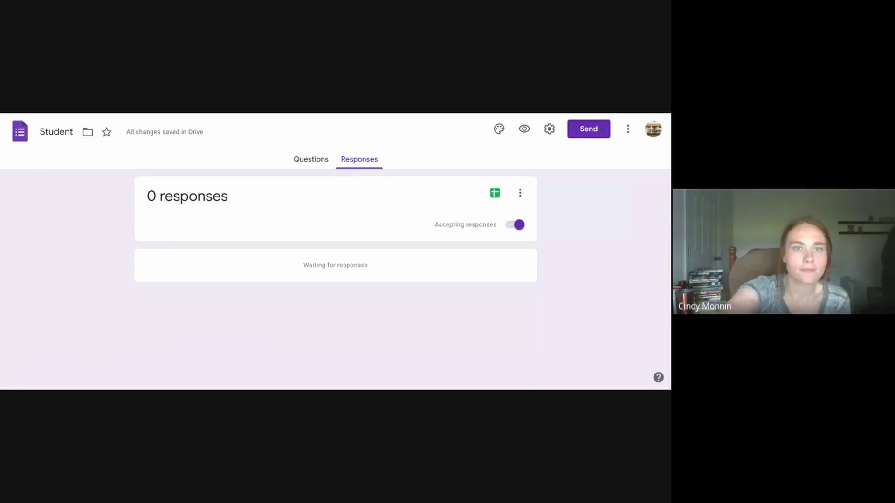
{"action": "key", "text": "ctrl+t"}
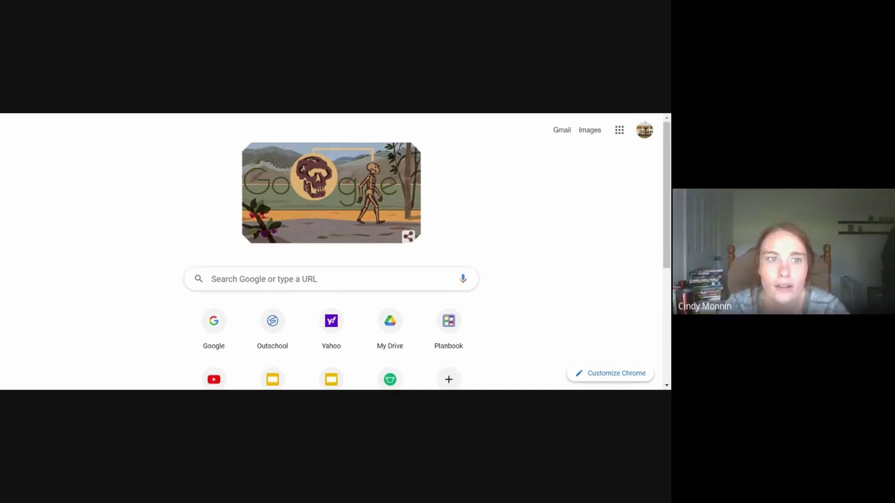
Search for 'qr code generators' and open the QRCode Monkey generator site.
{"action": "type", "text": "qr code generators"}
{"action": "key", "text": "Return"}
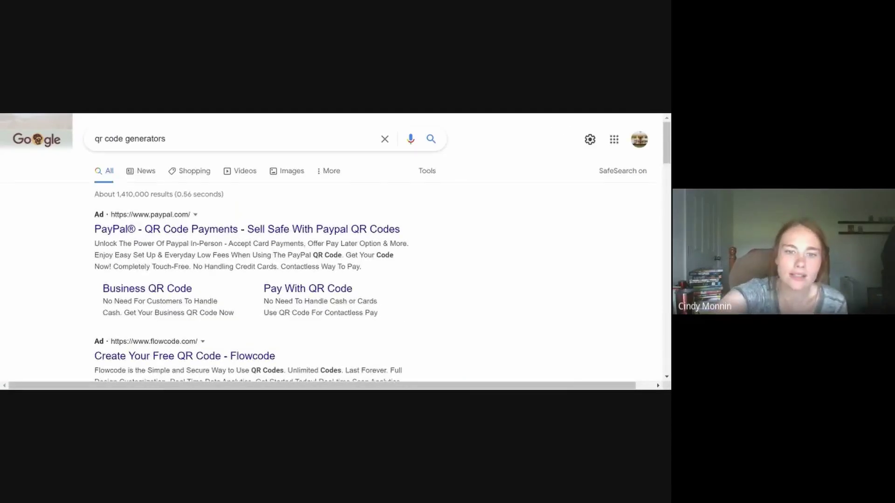
{"action": "scroll", "coordinate": [336, 252], "scroll_direction": "down", "scroll_amount": 5}
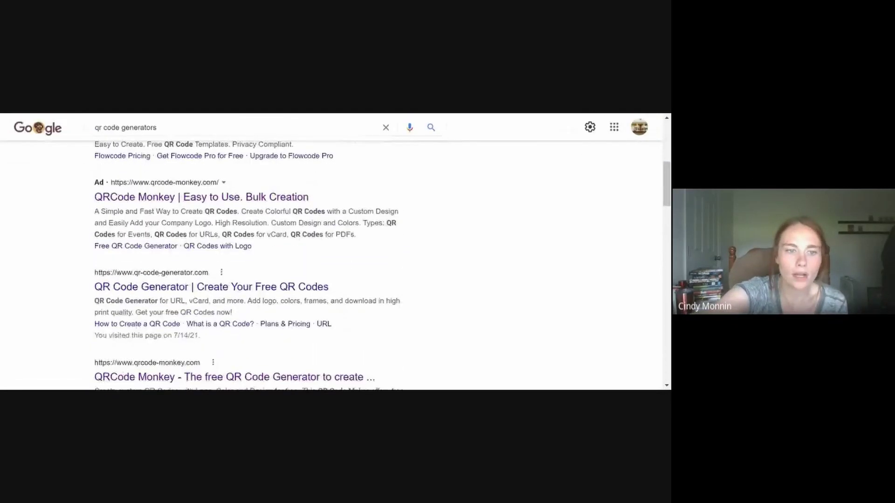
{"action": "scroll", "coordinate": [513, 223], "scroll_direction": "down", "scroll_amount": 2}
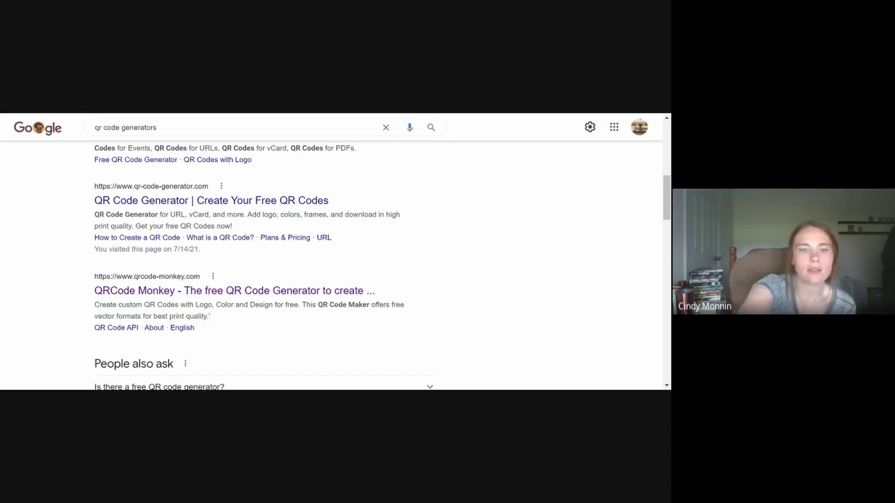
{"action": "left_click", "coordinate": [233, 291]}
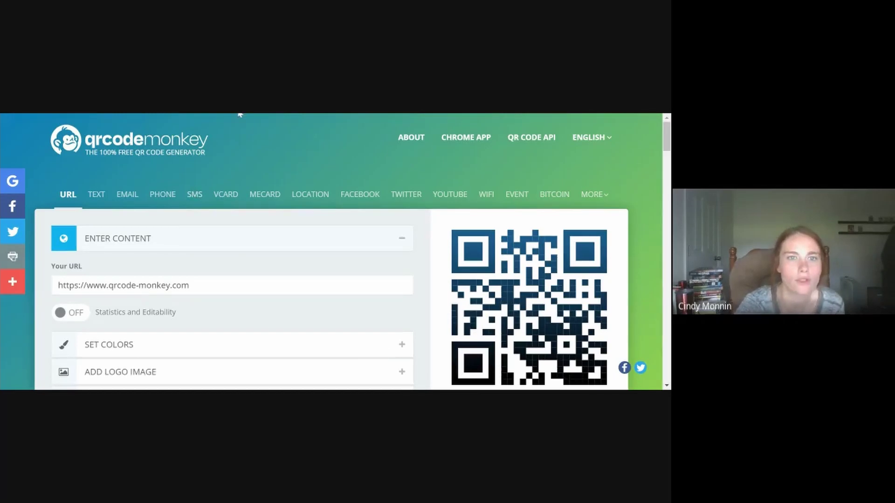
Switch back to the Student form's Responses page.
{"action": "key", "text": "ctrl+Tab"}
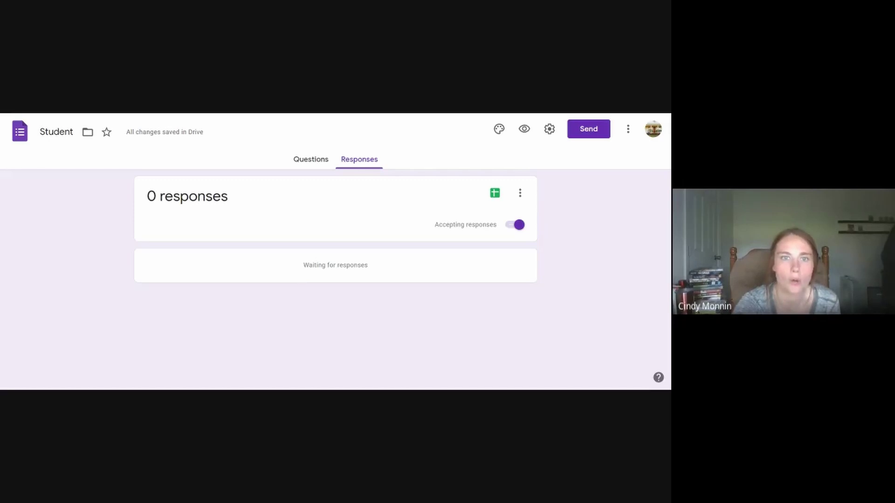
Return to the QR Code Monkey generator page.
{"action": "key", "text": "alt+Tab"}
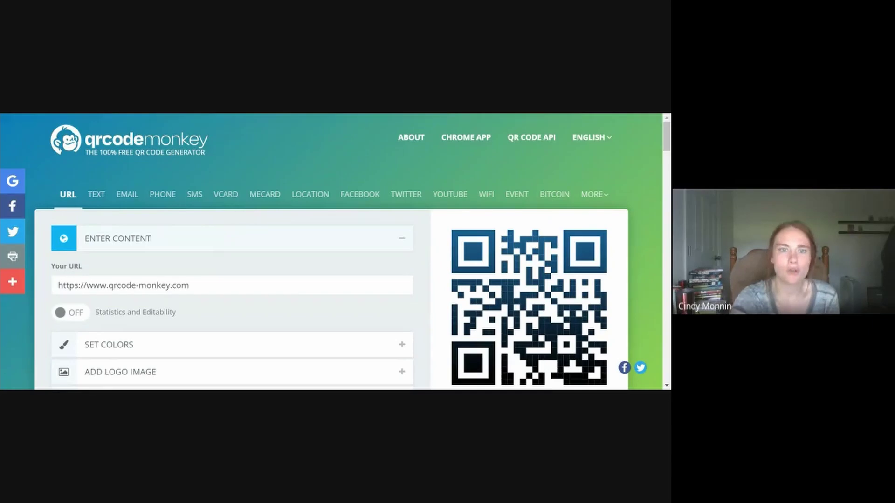
Replace the sample URL in QR Code Monkey with the pasted Student form link.
{"action": "left_click_drag", "start_coordinate": [189, 285], "coordinate": [58, 285]}
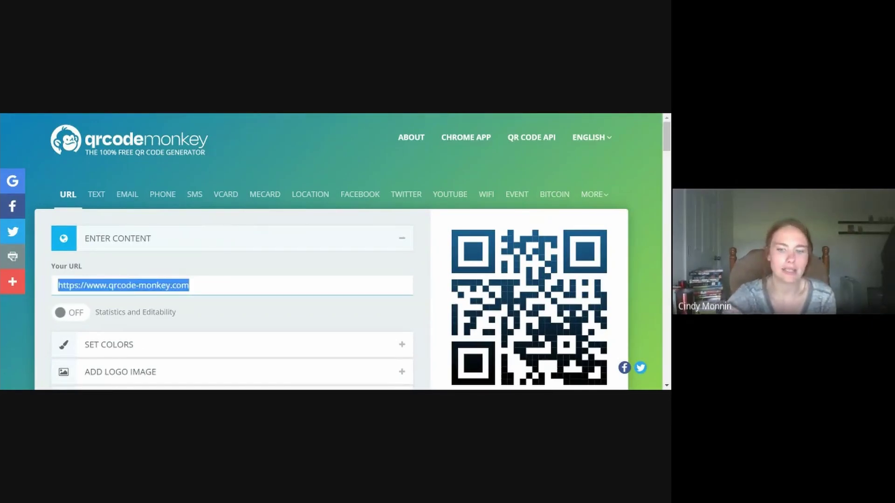
{"action": "key", "text": "BackSpace"}
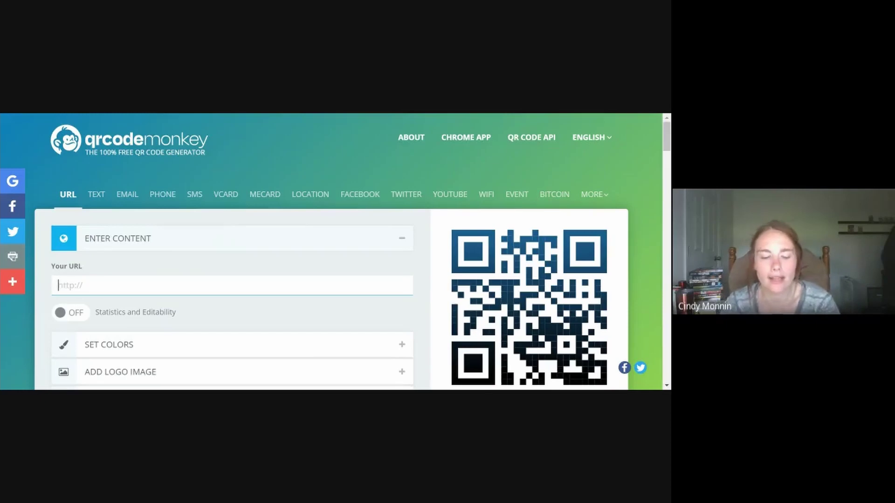
{"action": "key", "text": "ctrl+v"}
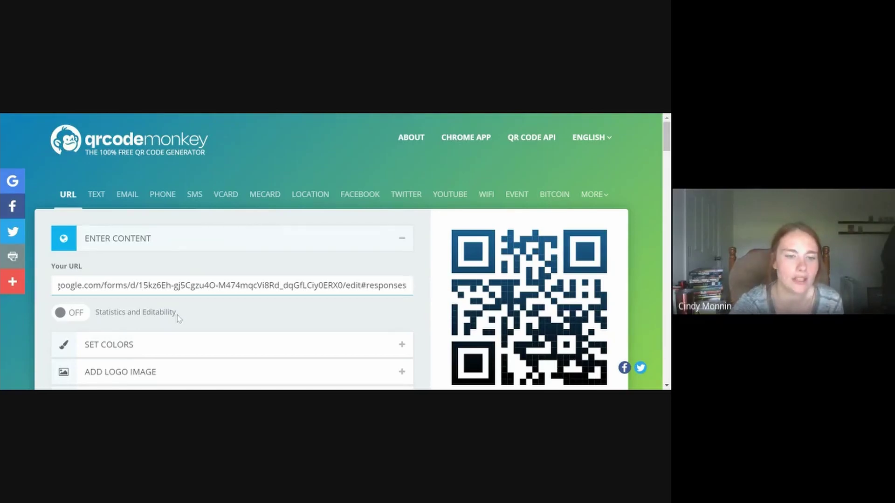
{"action": "scroll", "coordinate": [178, 318], "scroll_direction": "down", "scroll_amount": 3}
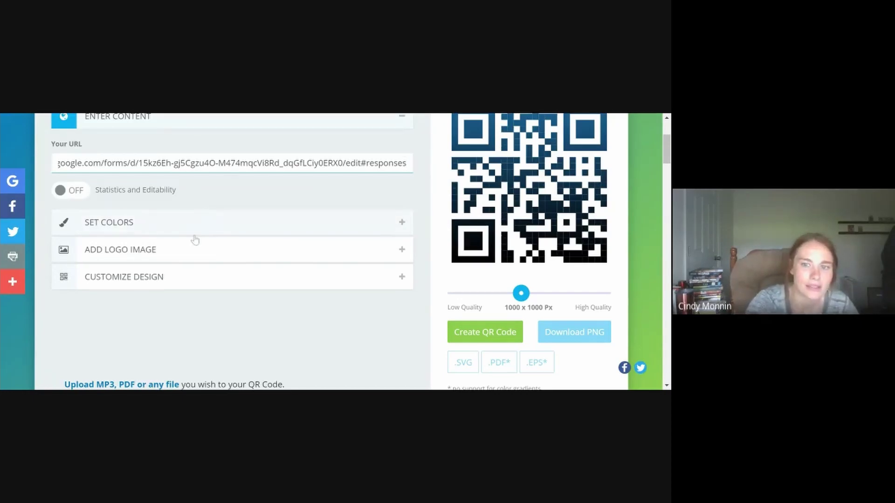
Expand Customize Design and review the QR code shape options.
{"action": "scroll", "coordinate": [193, 250], "scroll_direction": "down", "scroll_amount": 2}
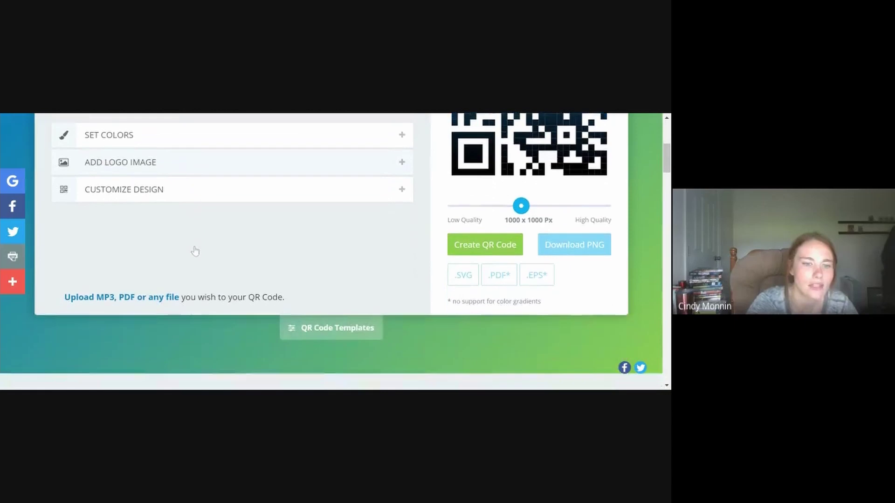
{"action": "left_click", "coordinate": [251, 199]}
{"action": "scroll", "coordinate": [254, 204], "scroll_direction": "down", "scroll_amount": 2}
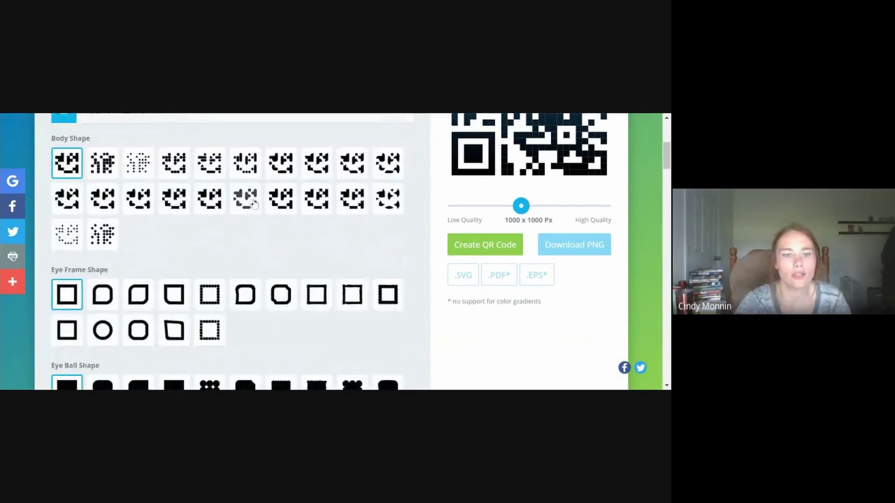
{"action": "scroll", "coordinate": [254, 203], "scroll_direction": "down", "scroll_amount": 2}
{"action": "scroll", "coordinate": [254, 204], "scroll_direction": "down", "scroll_amount": 2}
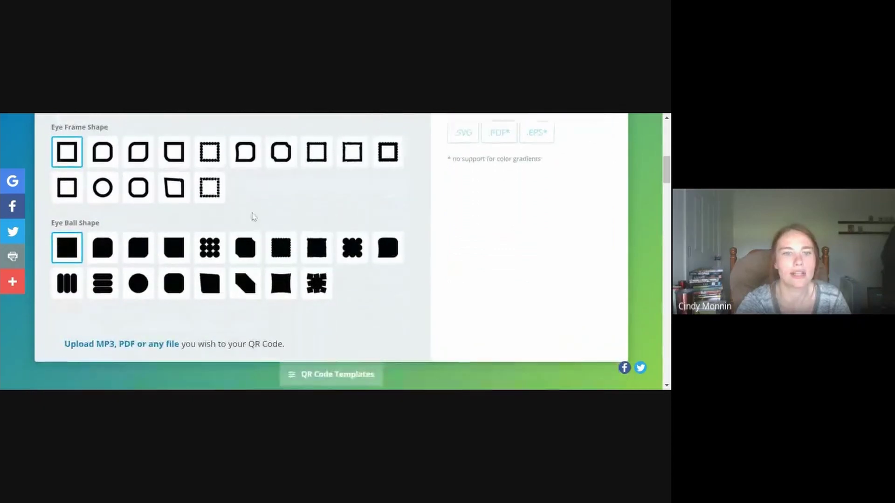
{"action": "scroll", "coordinate": [254, 209], "scroll_direction": "up", "scroll_amount": 4}
{"action": "scroll", "coordinate": [253, 217], "scroll_direction": "up", "scroll_amount": 3}
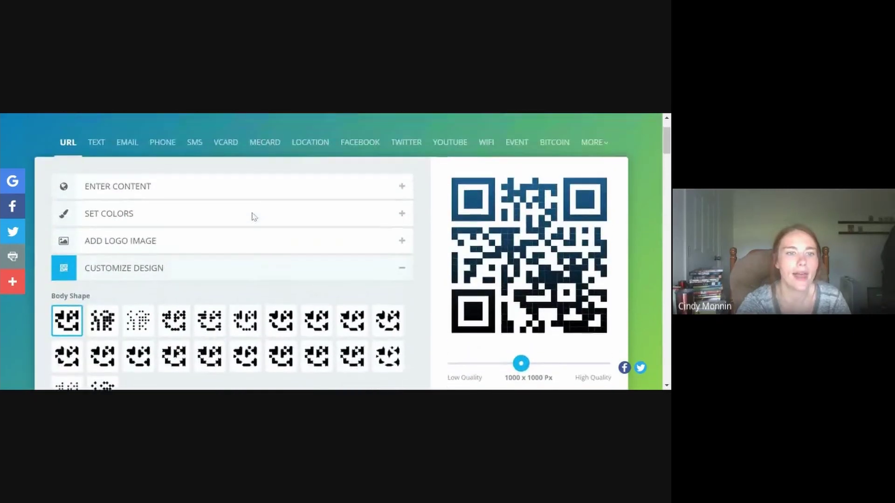
Look over the logo options, then expand Set Colors showing #000000 and #FFFFFF.
{"action": "left_click", "coordinate": [249, 244]}
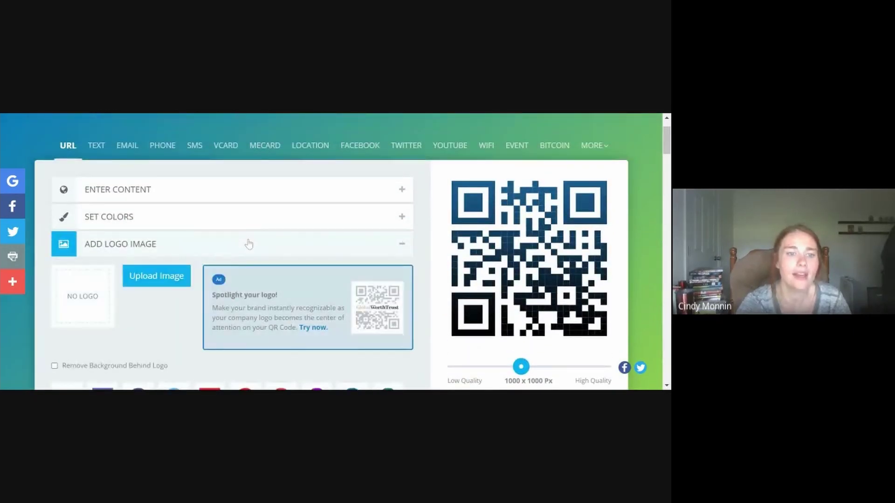
{"action": "scroll", "coordinate": [249, 245], "scroll_direction": "down", "scroll_amount": 2}
{"action": "scroll", "coordinate": [249, 243], "scroll_direction": "down", "scroll_amount": 2}
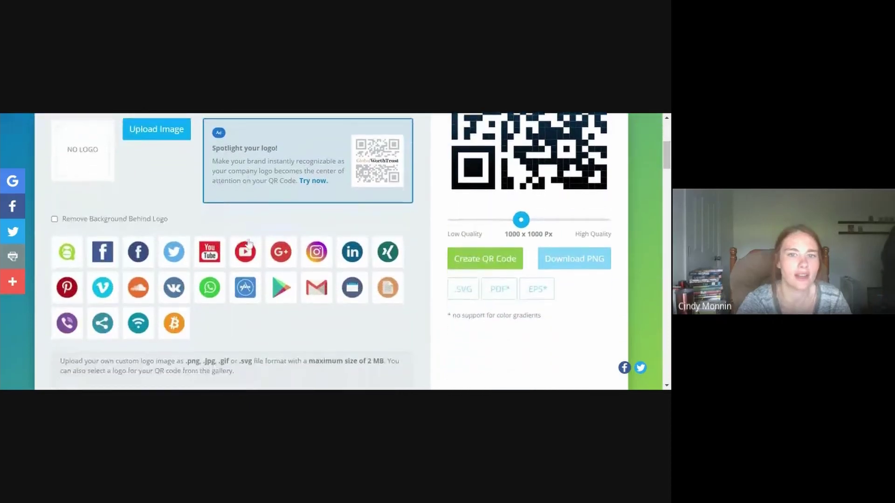
{"action": "scroll", "coordinate": [248, 242], "scroll_direction": "up", "scroll_amount": 2}
{"action": "scroll", "coordinate": [248, 242], "scroll_direction": "up", "scroll_amount": 1}
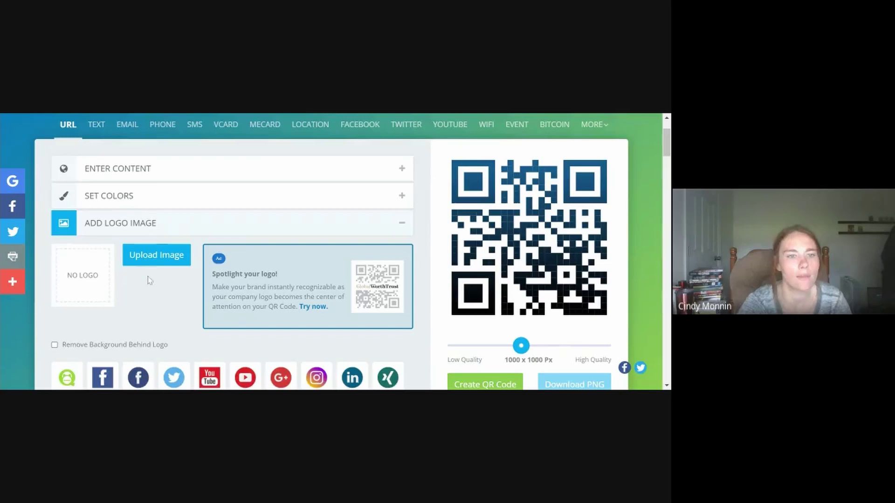
{"action": "scroll", "coordinate": [149, 279], "scroll_direction": "up", "scroll_amount": 1}
{"action": "left_click", "coordinate": [225, 254]}
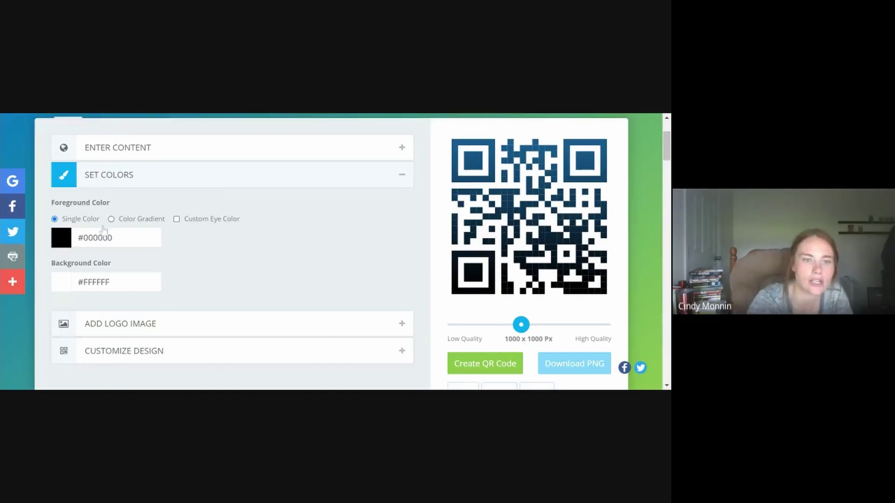
Set the QR code foreground colour to dark green #1A7830 and regenerate the code.
{"action": "left_click", "coordinate": [62, 246]}
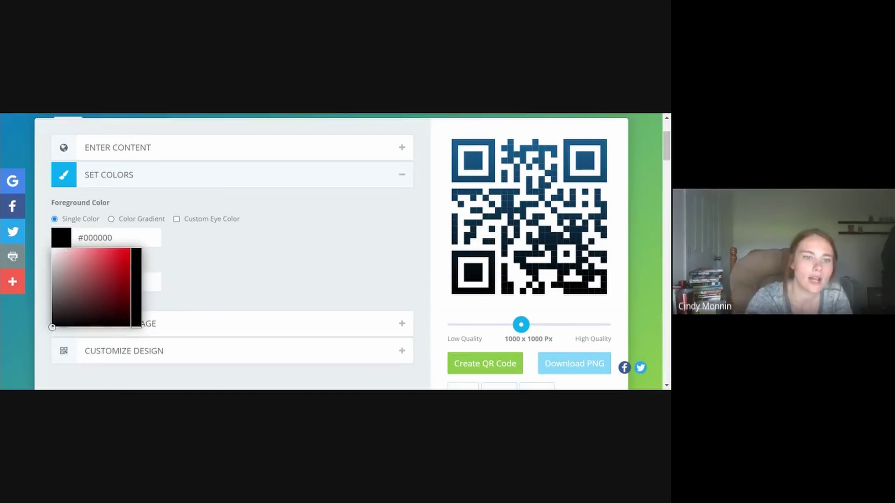
{"action": "left_click", "coordinate": [131, 264]}
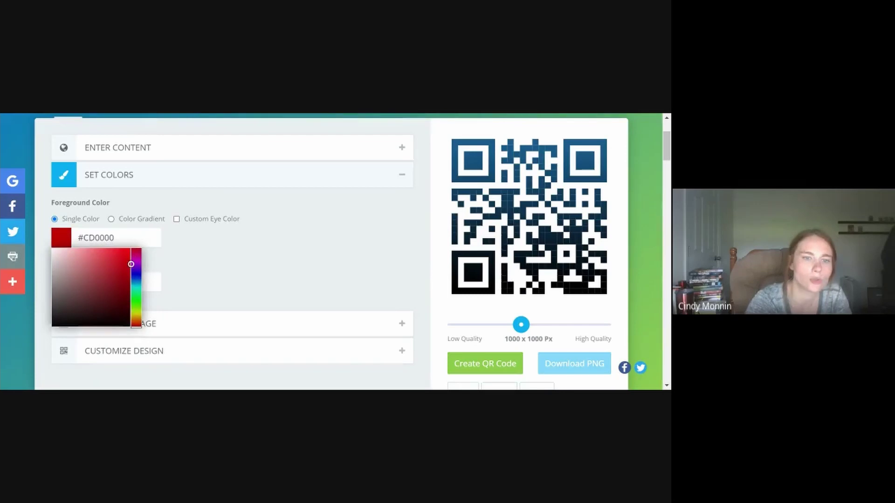
{"action": "left_click", "coordinate": [136, 298]}
{"action": "left_click", "coordinate": [114, 290]}
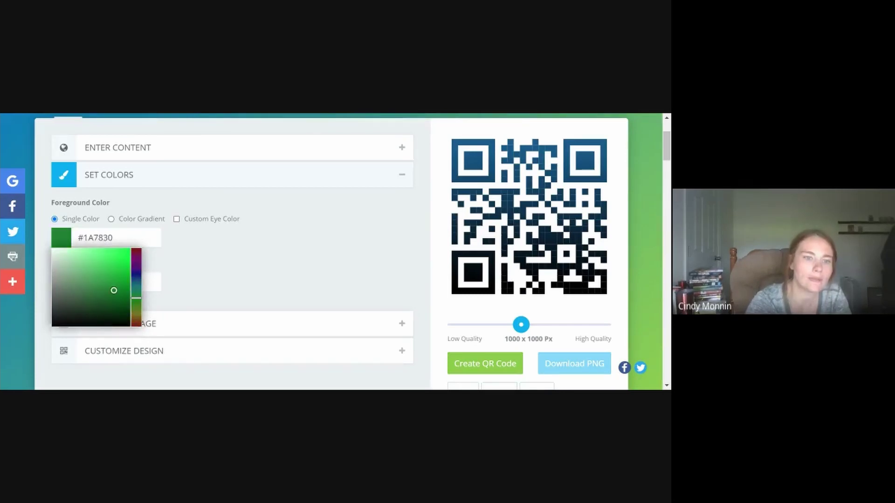
{"action": "left_click", "coordinate": [213, 241]}
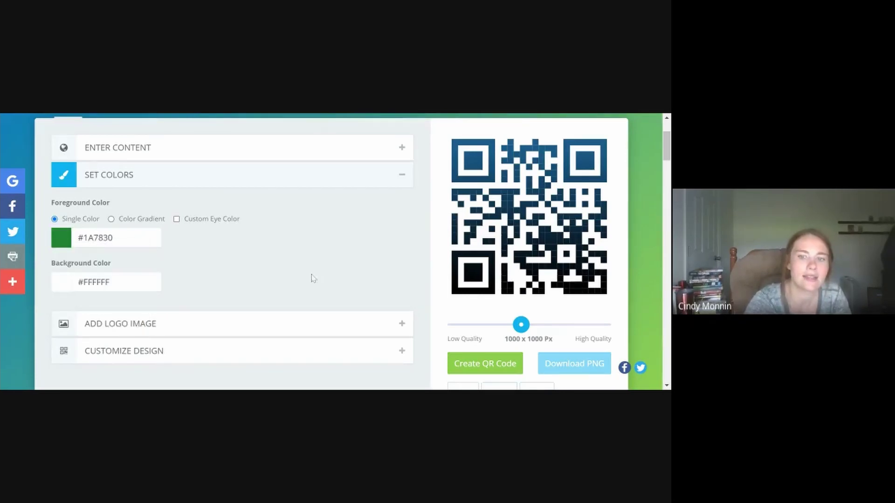
{"action": "left_click", "coordinate": [477, 369]}
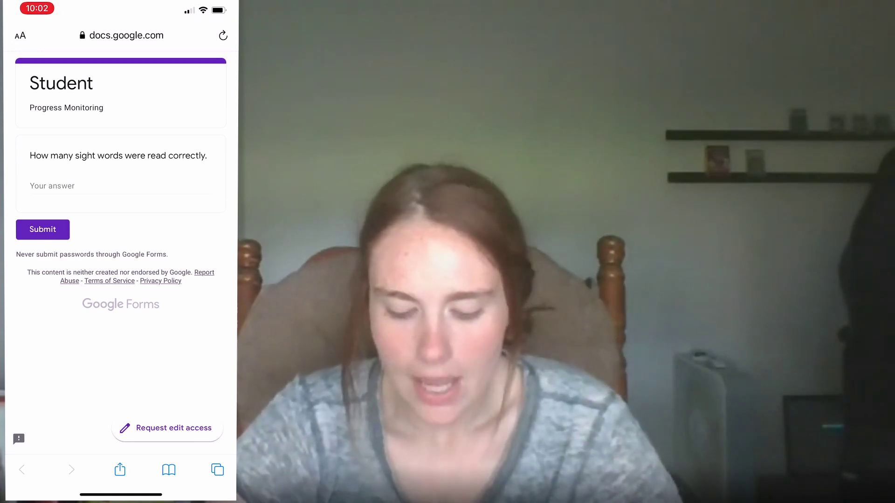
Enter 45/50 as the phone answer to the sight-words question and finish the response.
{"action": "left_click", "coordinate": [52, 186]}
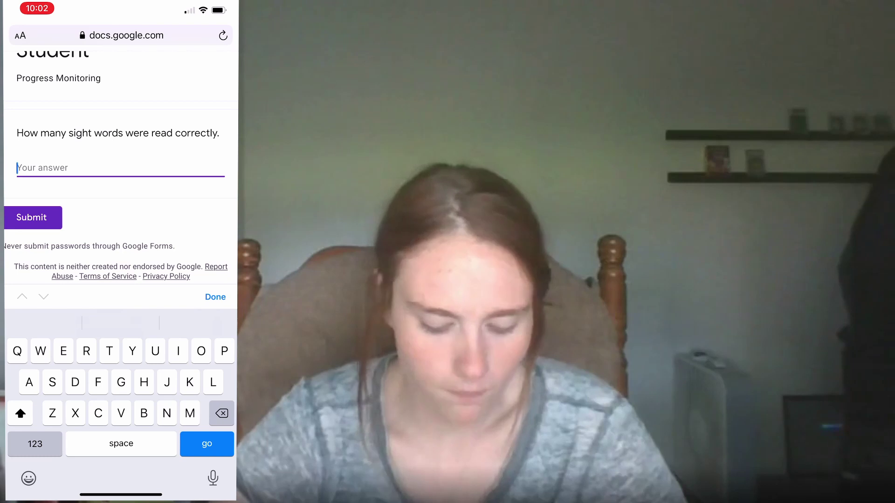
{"action": "left_click", "coordinate": [35, 443]}
{"action": "type", "text": "45"}
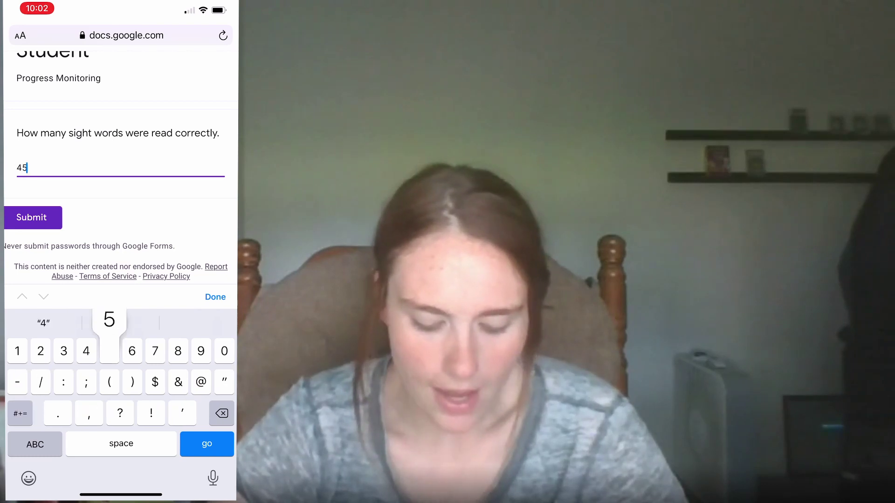
{"action": "type", "text": ":"}
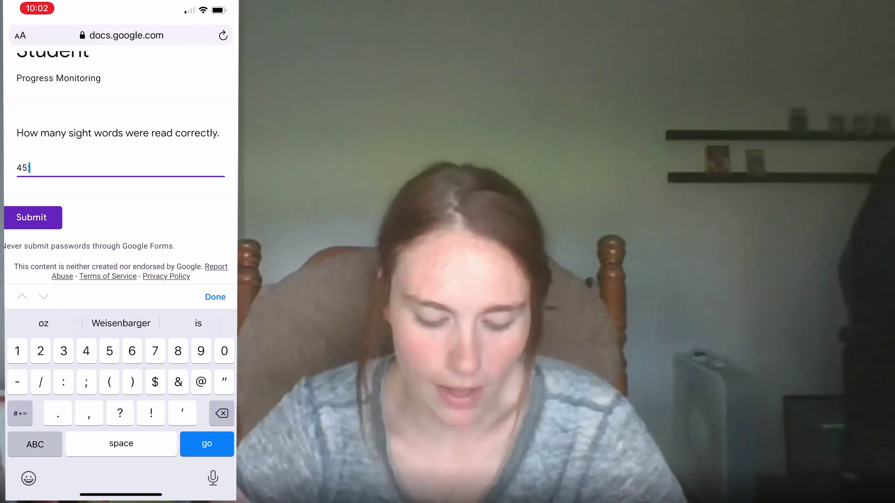
{"action": "key", "text": "BackSpace"}
{"action": "type", "text": "/"}
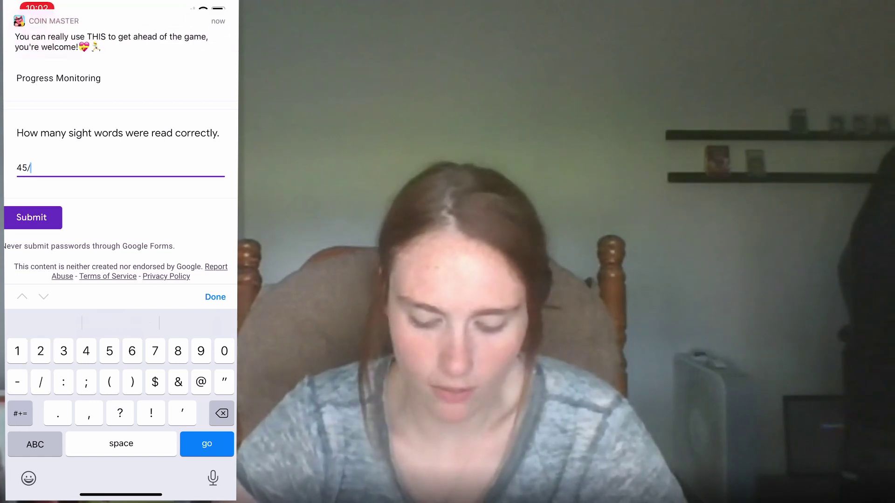
{"action": "type", "text": "50"}
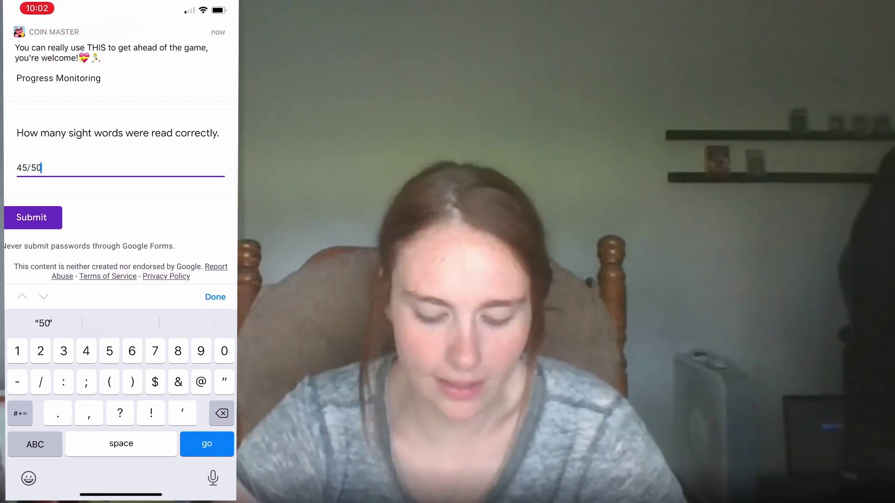
{"action": "left_click", "coordinate": [215, 297]}
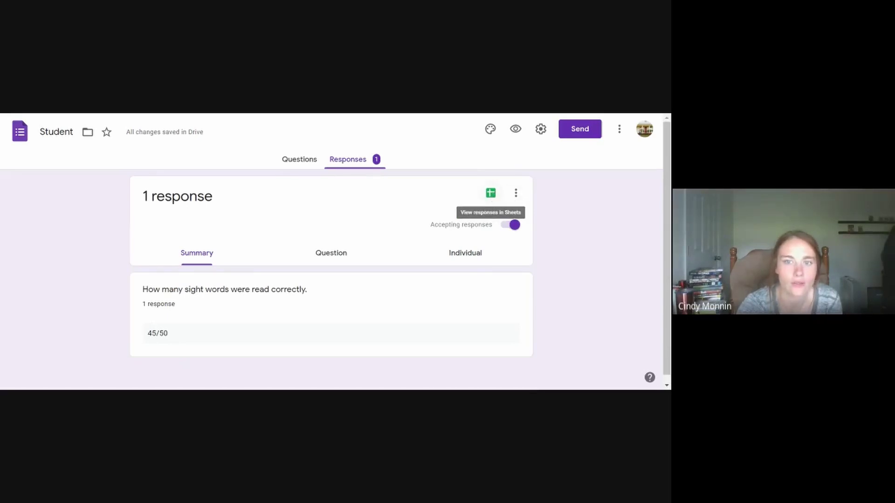
Open the Student form's responses in the linked Google Sheets spreadsheet.
{"action": "left_click", "coordinate": [492, 195]}
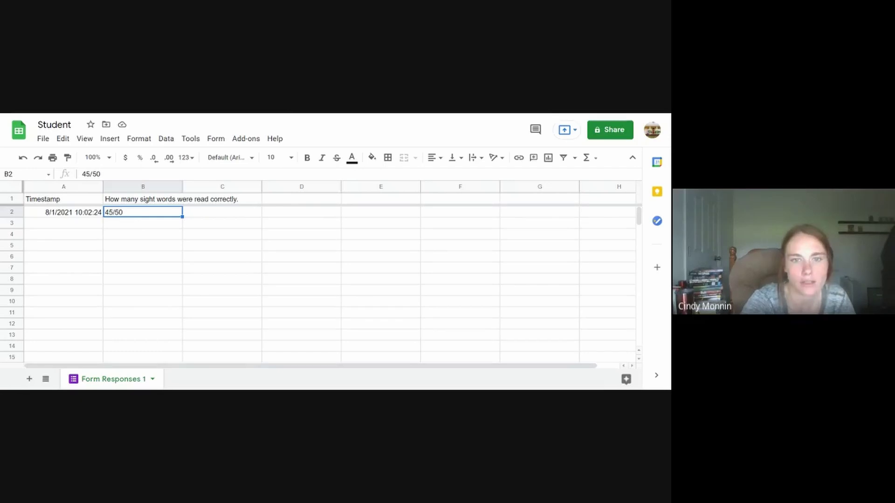
Correct 'corrct' to 'correct' in the second question's title in the form editor.
{"action": "key", "text": "ctrl+Tab"}
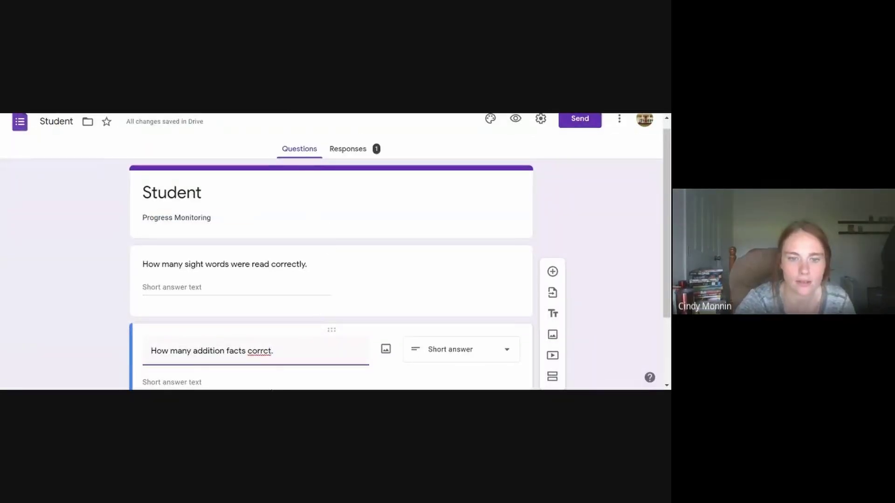
{"action": "double_click", "coordinate": [259, 351]}
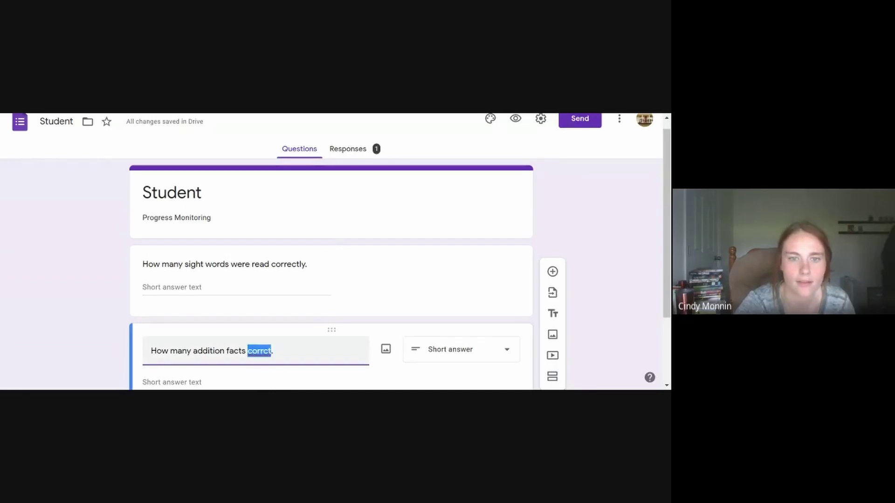
{"action": "type", "text": "correct"}
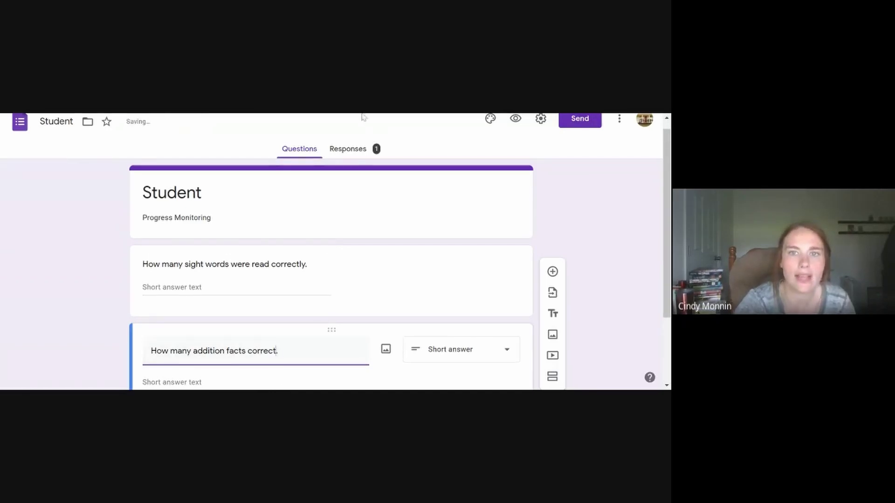